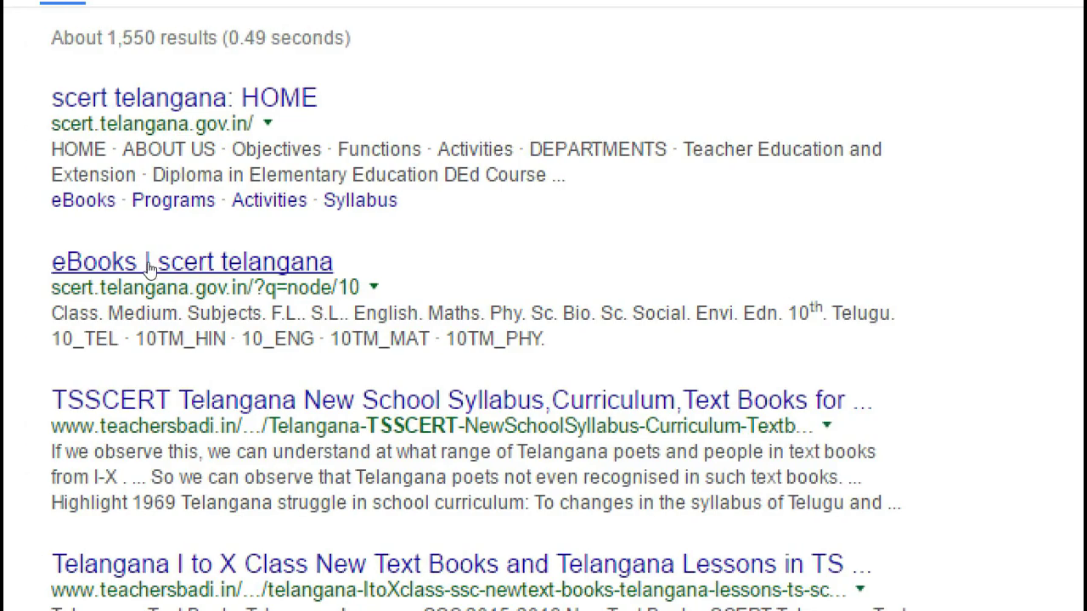
Step: Open the SCERT Telangana eBooks page and look through the textbook table for classes I to X
left_click(148, 265)
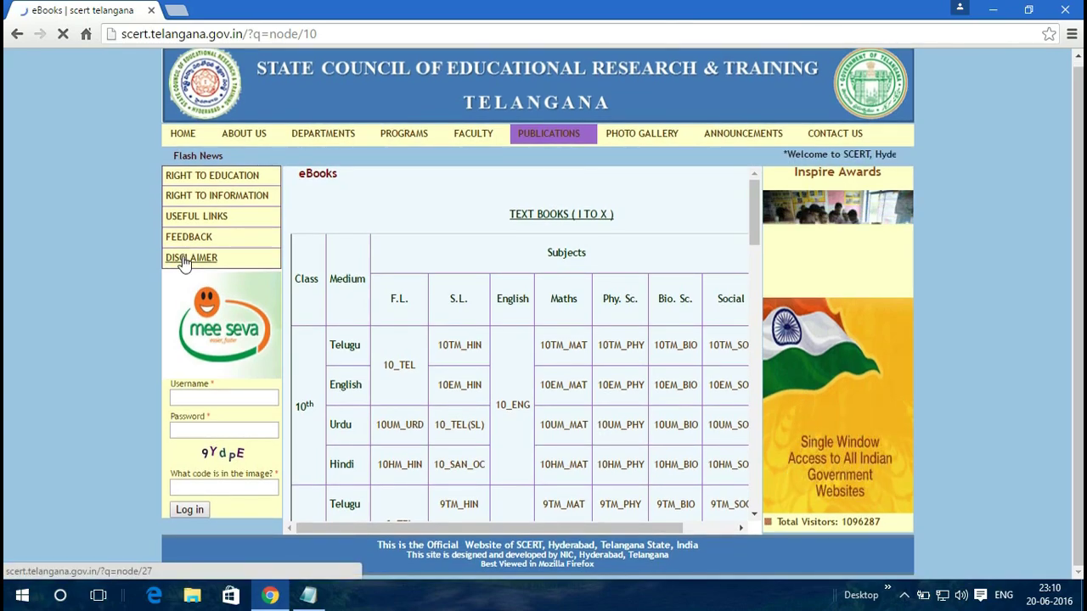
scroll(499, 259, "down", 12)
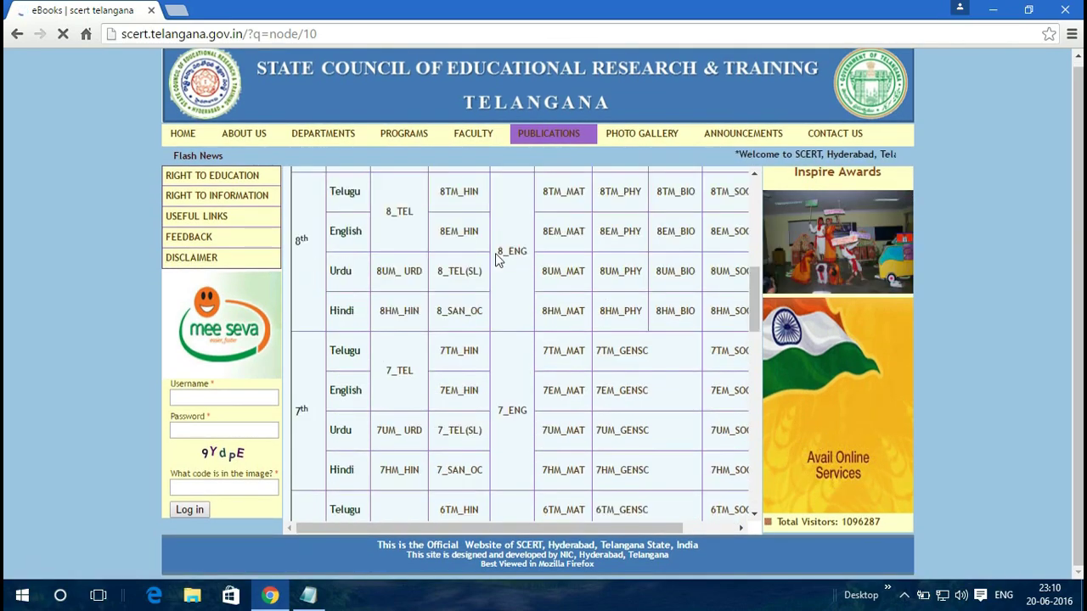
scroll(513, 286, "up", 12)
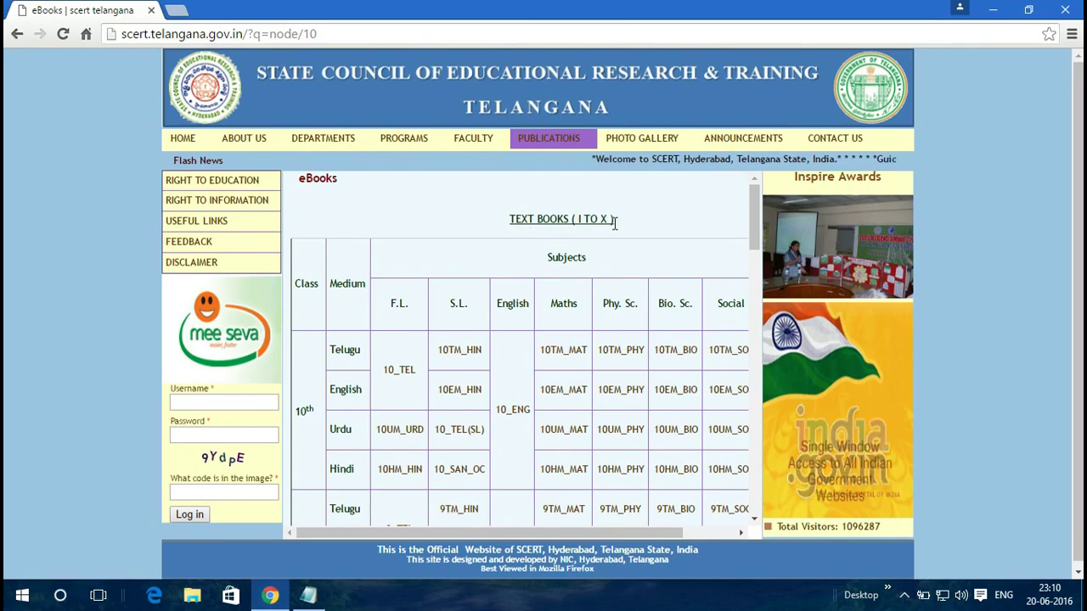
scroll(409, 304, "down", 20)
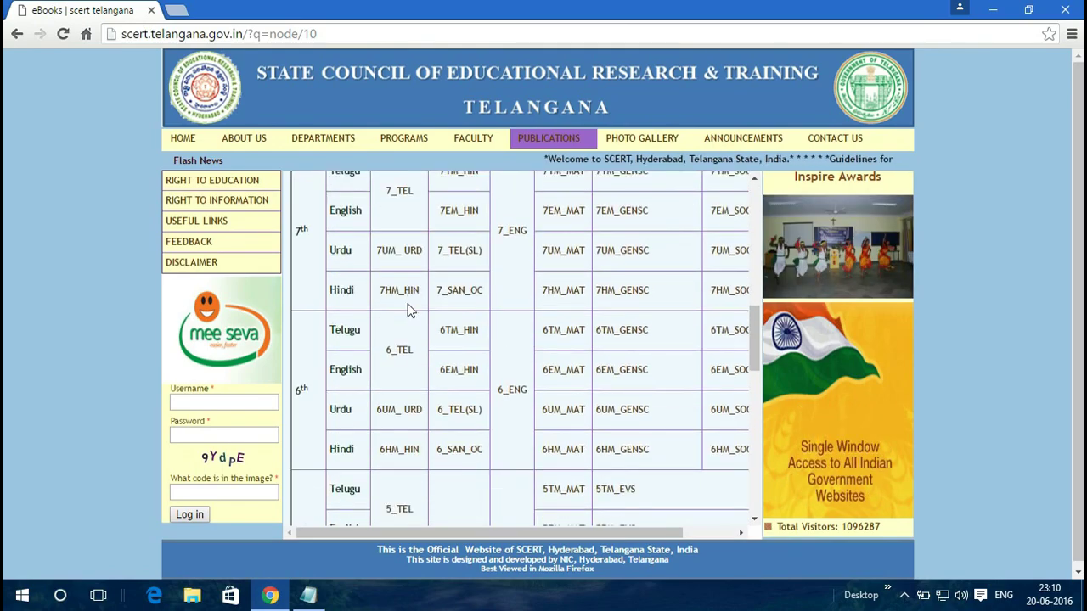
scroll(406, 316, "up", 10)
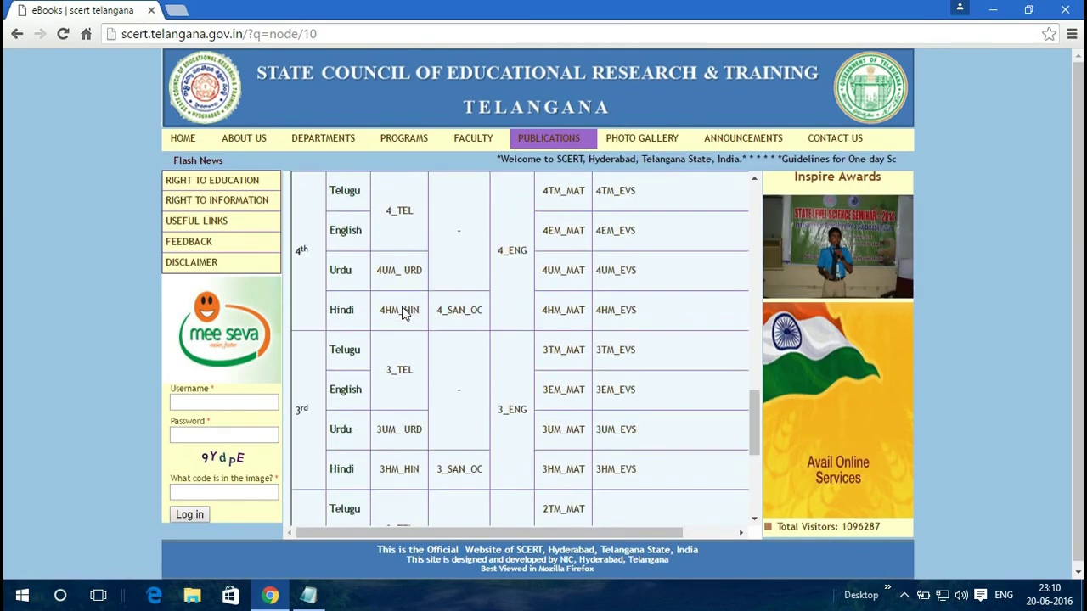
scroll(402, 309, "up", 5)
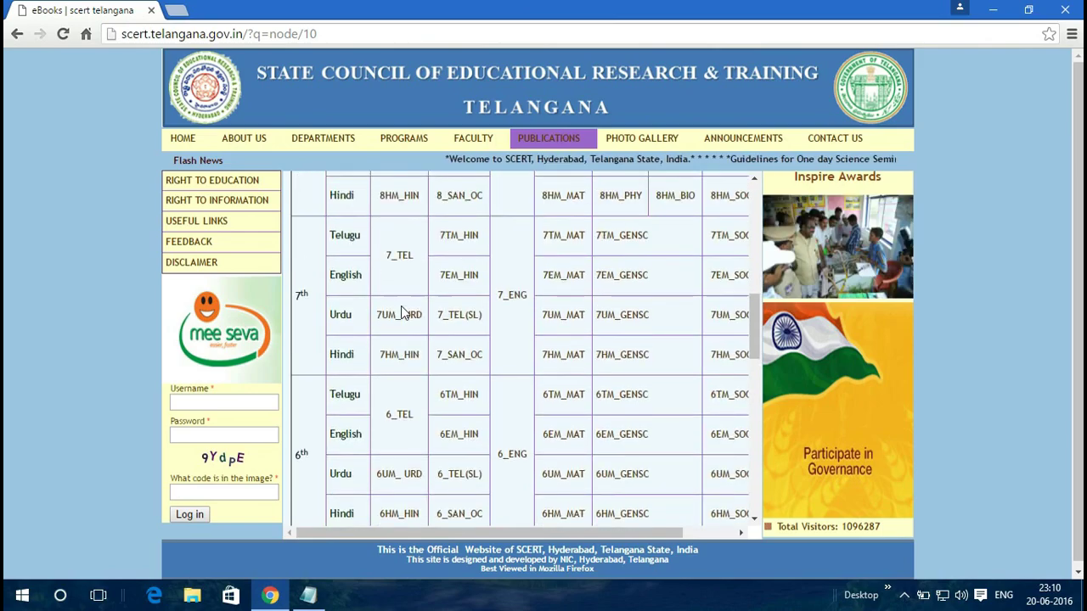
scroll(402, 313, "down", 3)
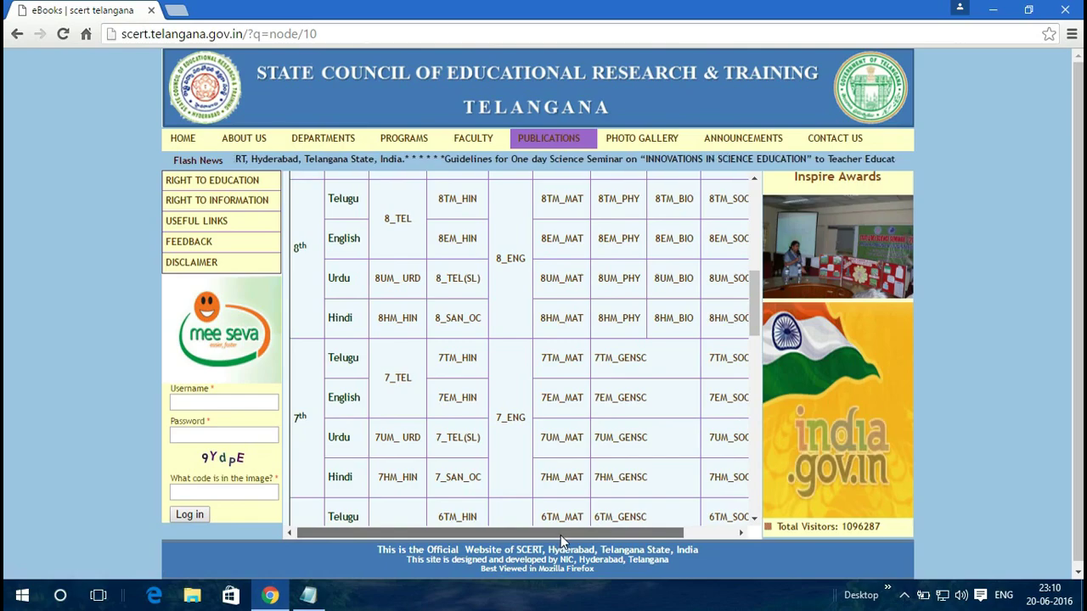
Step: Open the 7th class English-medium general science book 7EM_GENSC, cancel its download and close the blank page
left_click_drag(560, 535, 665, 520)
left_click_drag(601, 532, 387, 567)
left_click_drag(606, 533, 648, 527)
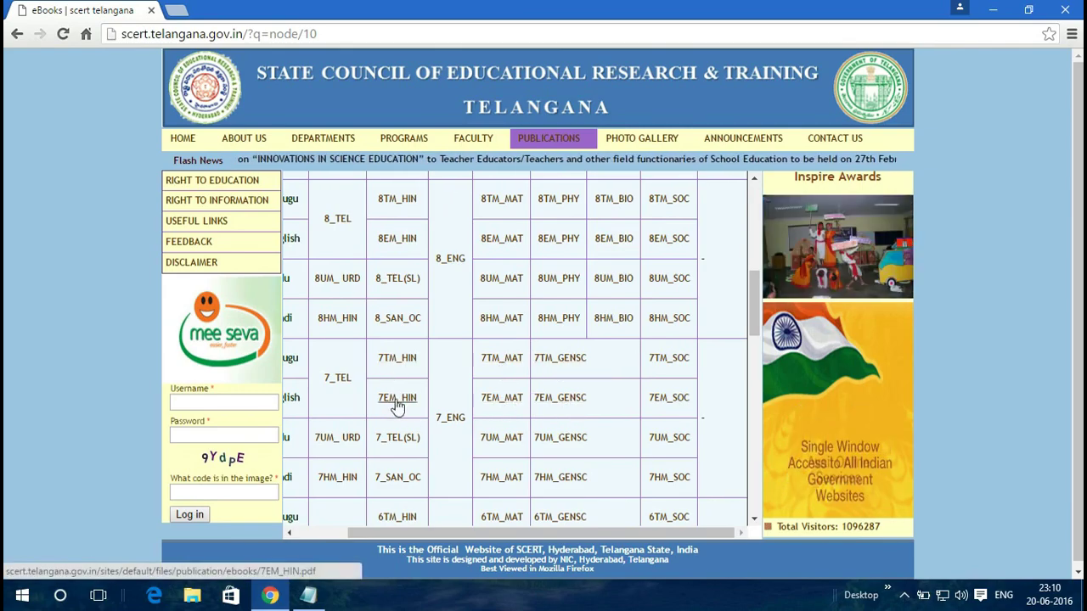
left_click(560, 398)
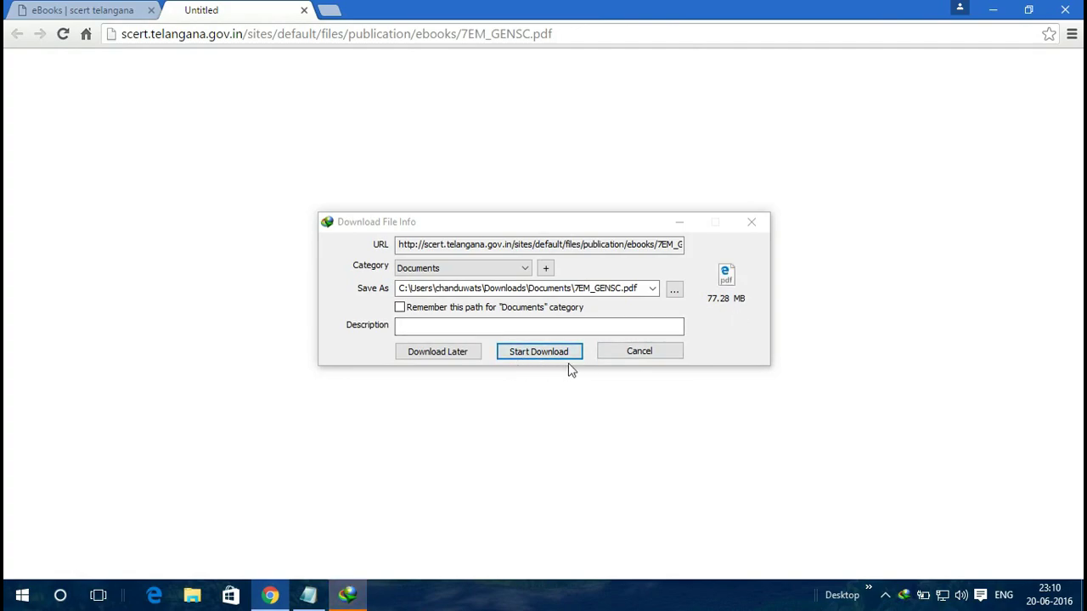
left_click(641, 352)
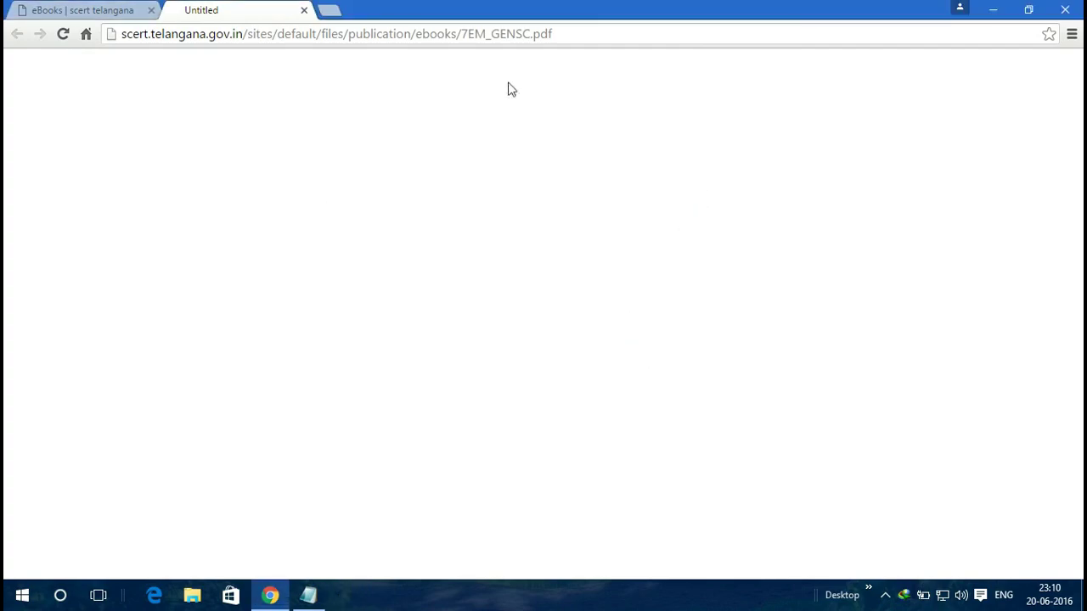
left_click(303, 10)
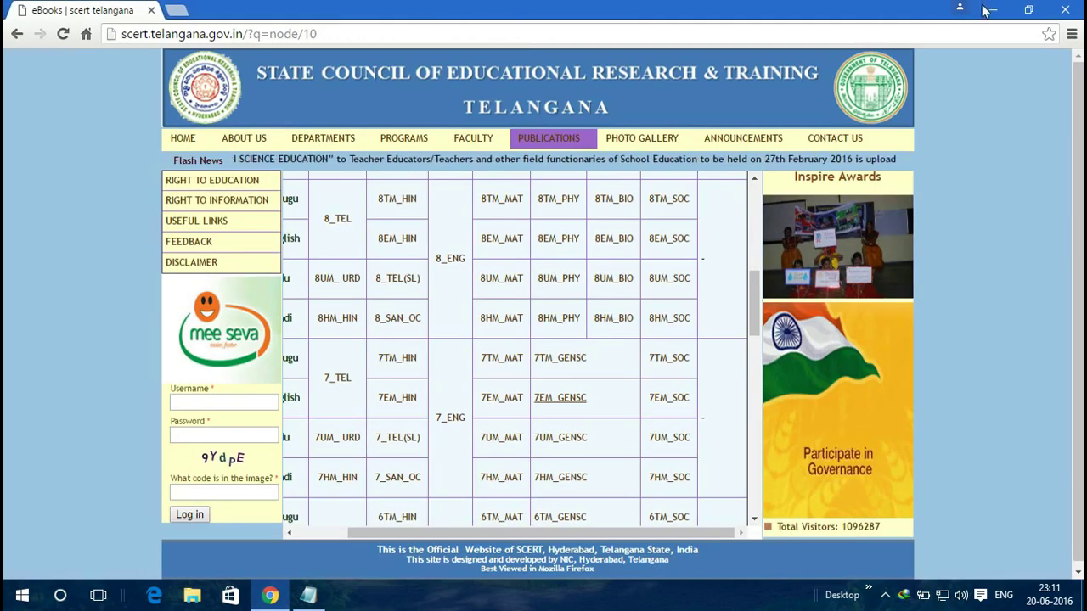
Step: Switch to Notepad and append "I HAVE CANCELLED THE DOWNLOAD BCOZ I ALREADY DOWNLOADED THEM JUST OPEN THEM AFTER DOWNLOAD...." after two blank lines
key("super+d")
left_click(308, 594)
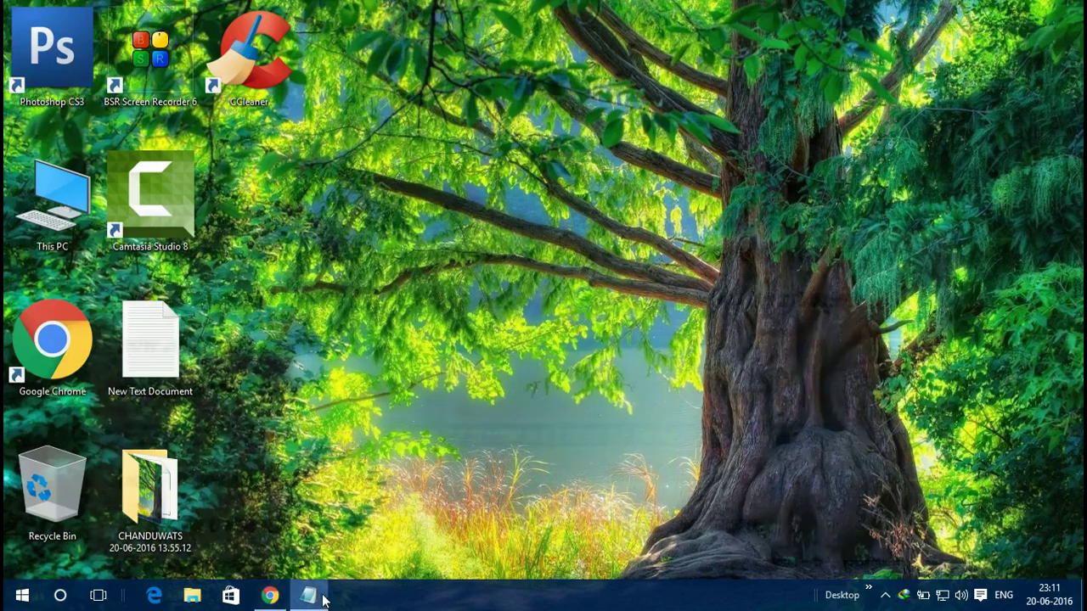
left_click(953, 485)
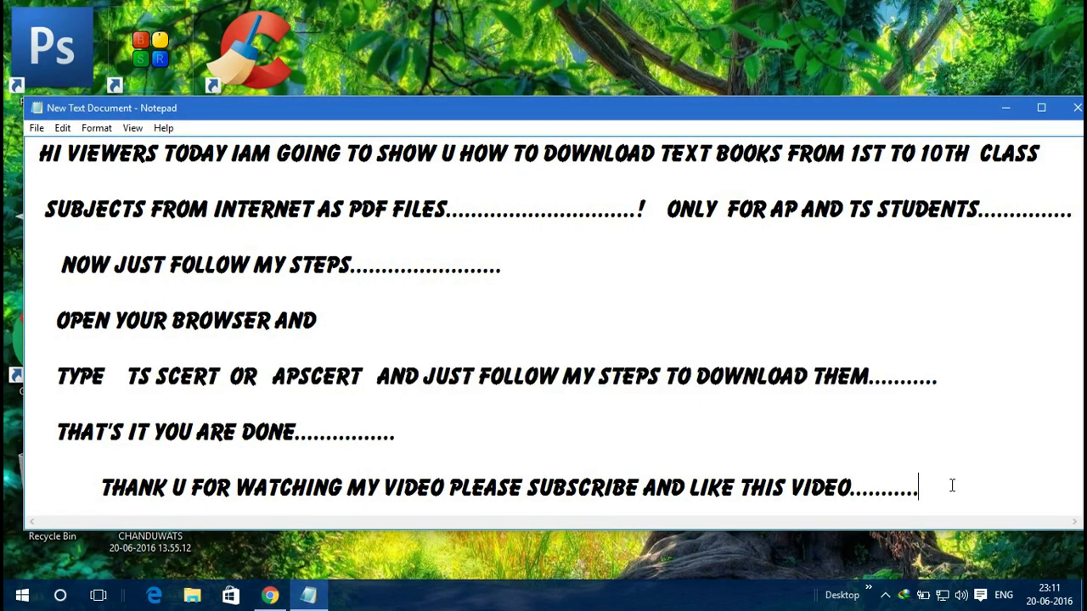
key("Return")
key("Return")
key("Return")
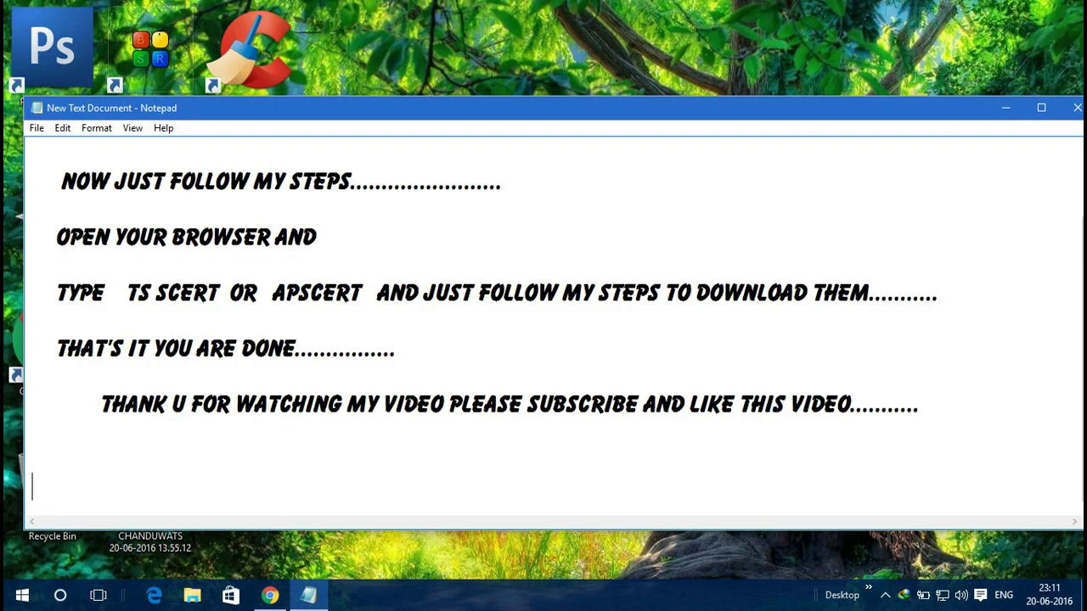
type("I HAVE CANCELLED THE DOWNLOAD BCOZ I ALREADY DOWNLOADED THEM JUST OPEN THEM AFTER DOWNLO")
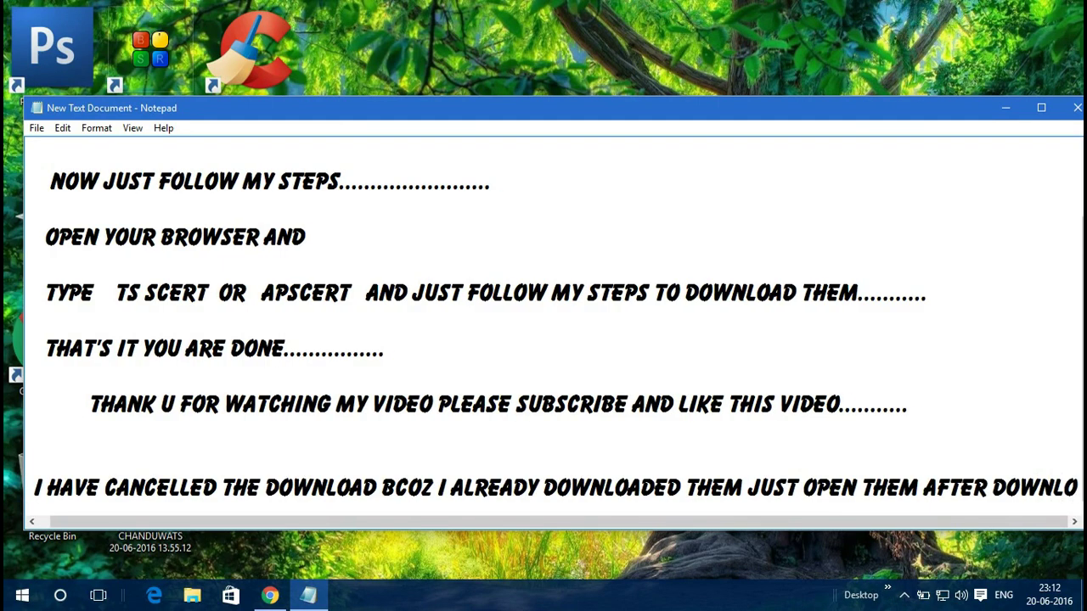
type("AD....")
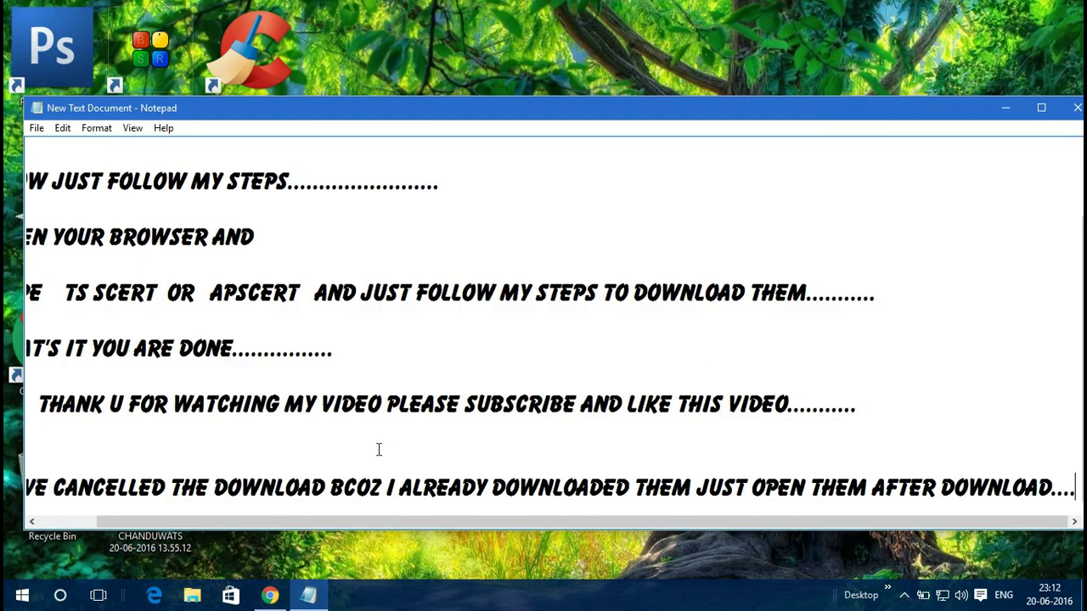
Step: Highlight the added note in two parts for reading, ending with "JUST OPEN THEM AFTER DOWNLOAD....", and minimize Notepad
left_click(68, 451)
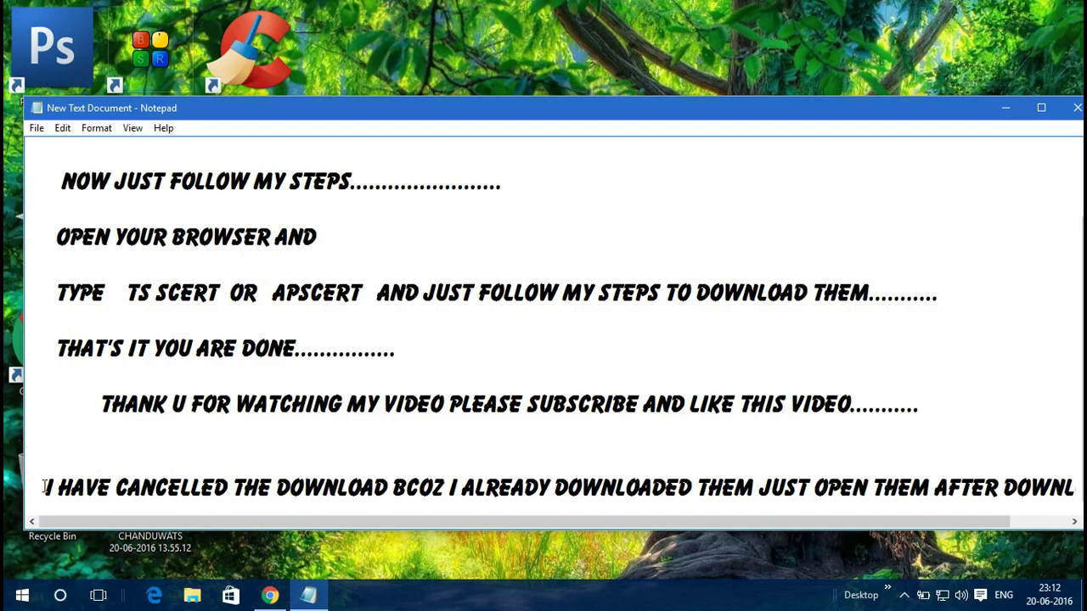
left_click_drag(39, 487, 770, 488)
left_click(681, 459)
left_click_drag(762, 487, 1071, 488)
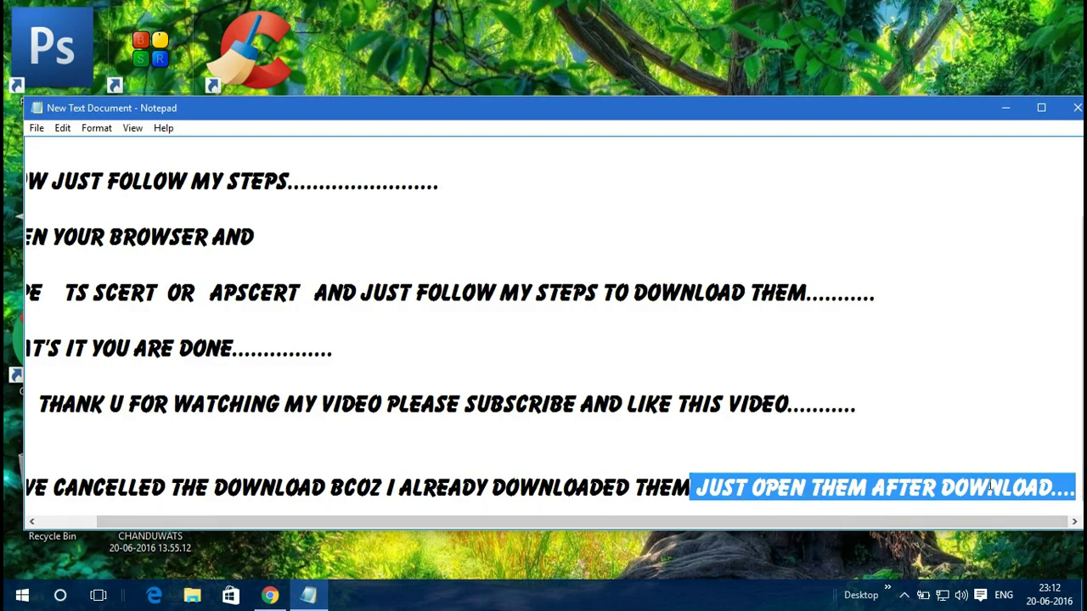
left_click(1004, 107)
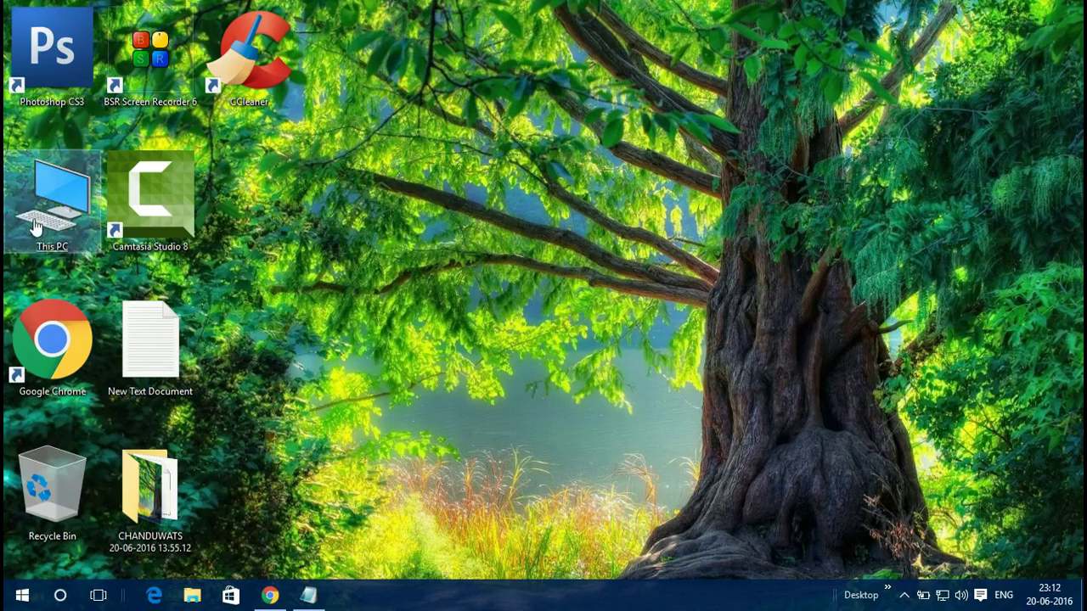
Step: Switch to File Explorer and open the sTuDiEs folder on the F: drive
key("super+e")
left_click(875, 238)
double_click(874, 238)
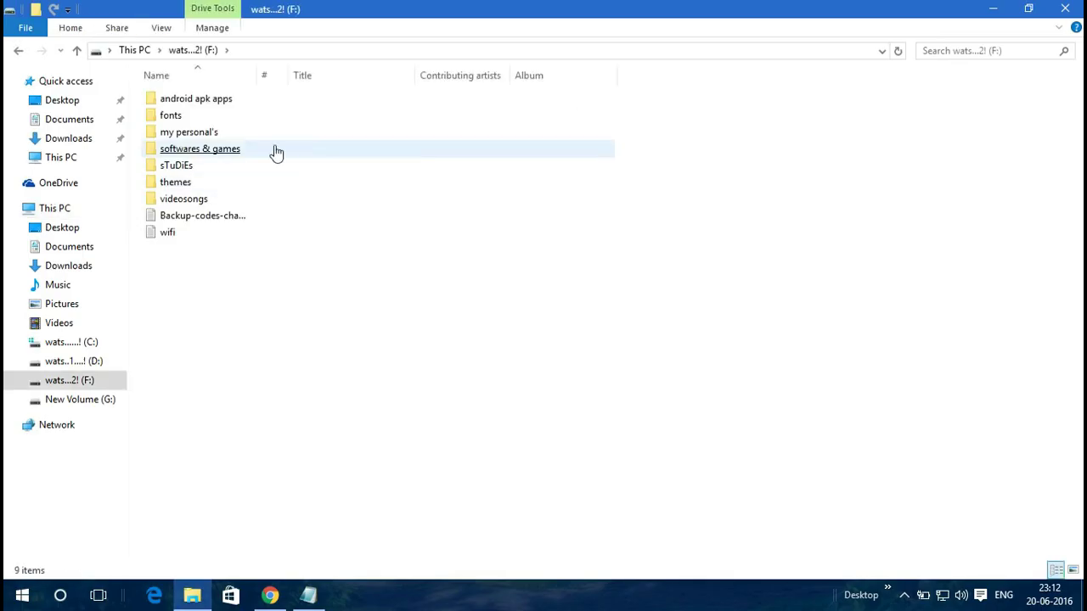
left_click(207, 138)
double_click(210, 167)
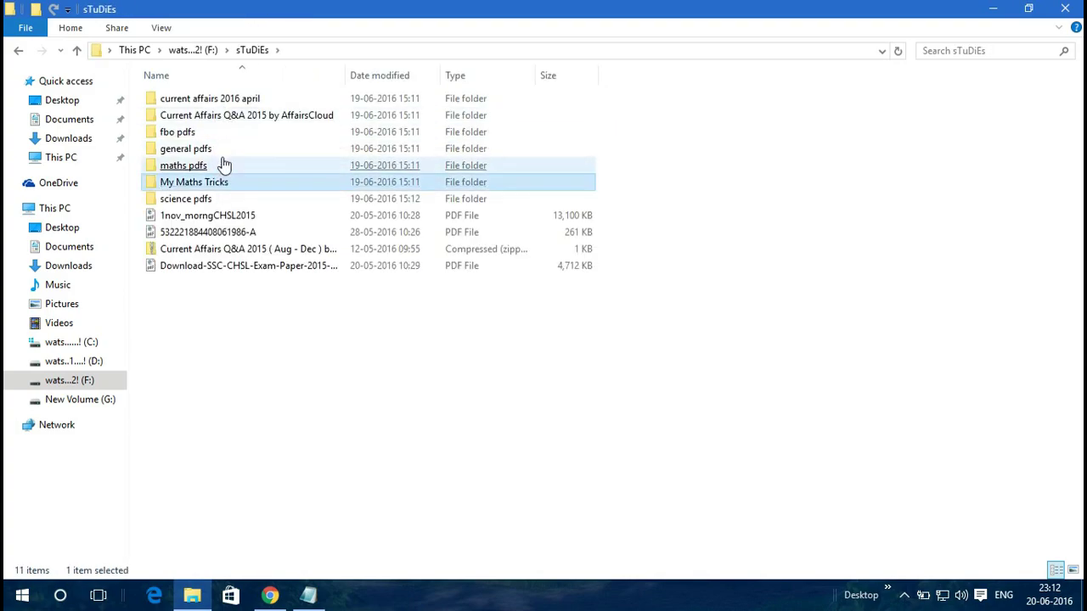
double_click(220, 150)
left_click(224, 151)
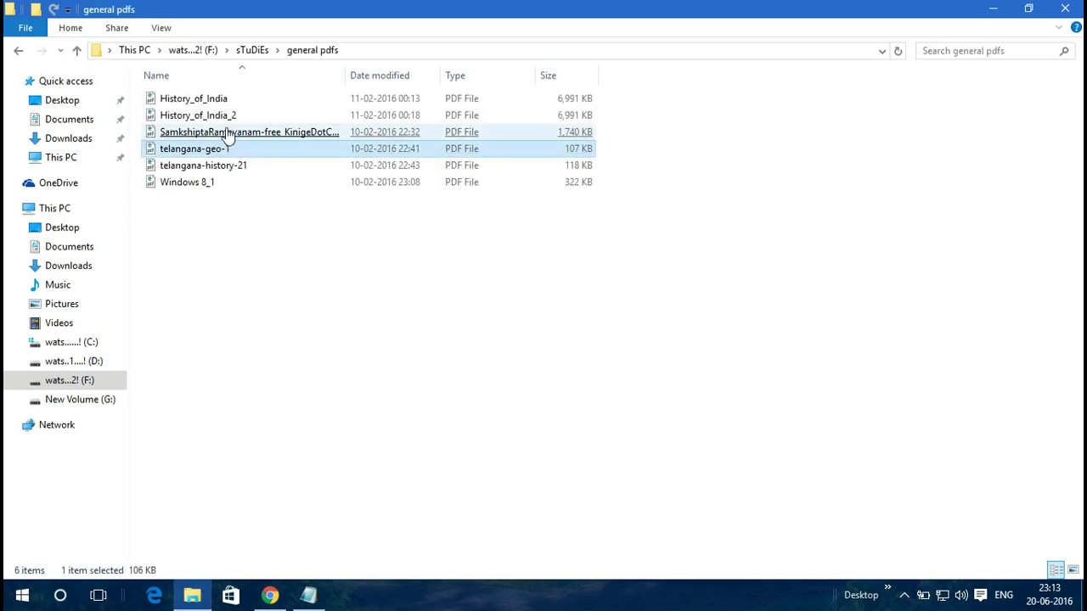
left_click(20, 52)
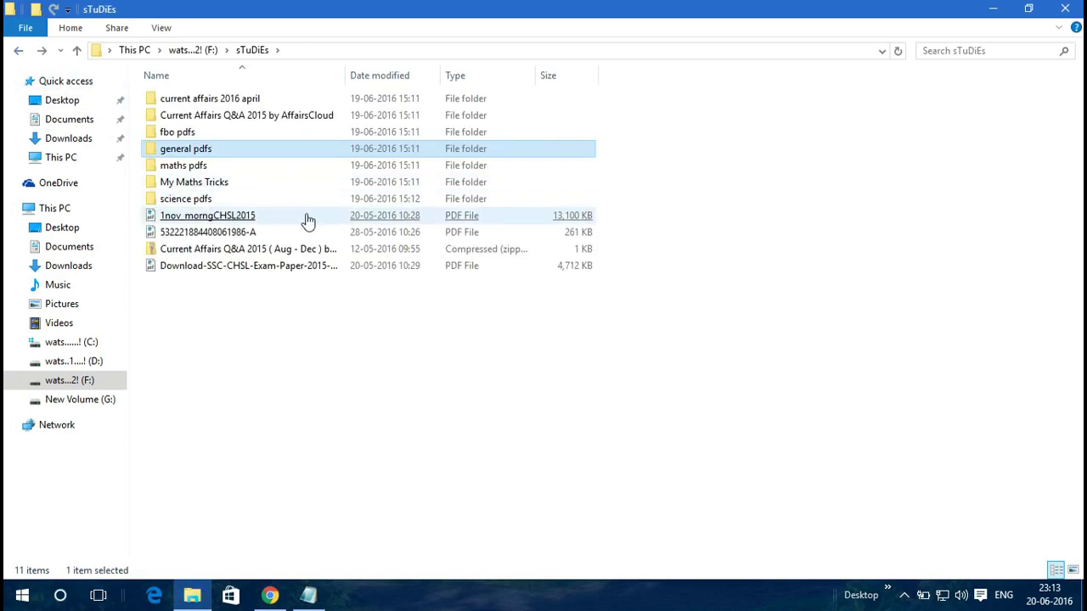
Step: Open the unit a PDF from the 7th sci folder inside science pdfs
double_click(260, 200)
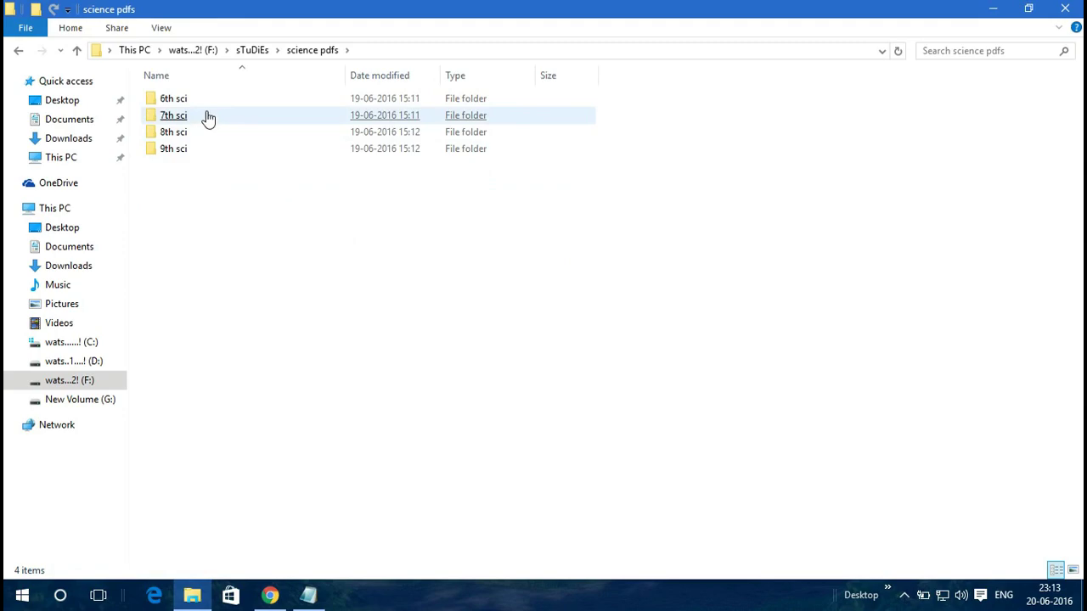
double_click(206, 117)
left_click(242, 108)
double_click(242, 109)
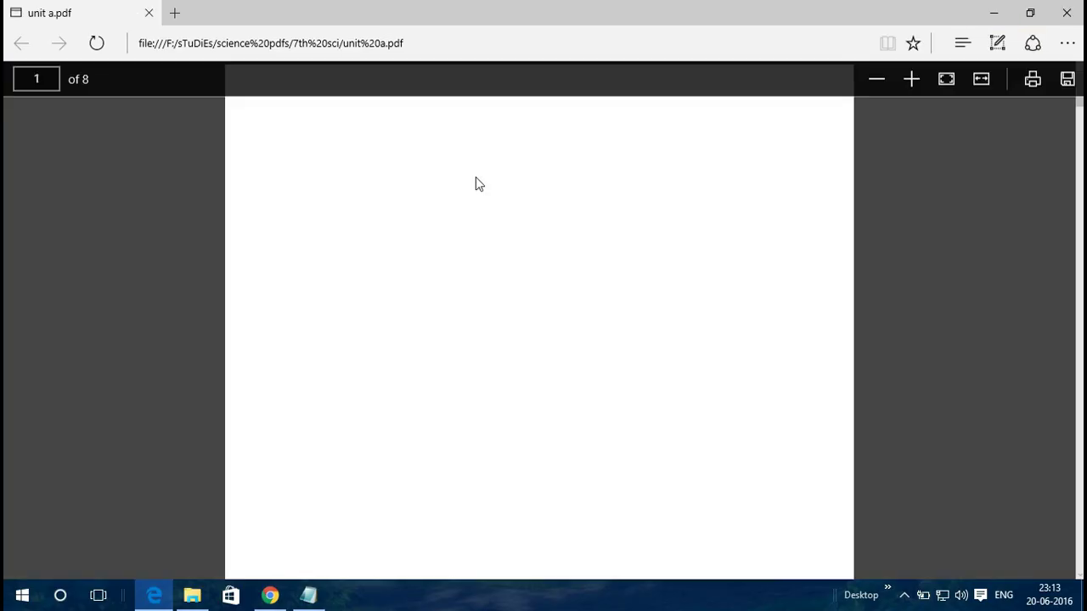
Step: Examine the pages of the unit a PDF from beginning to end, return to its first page and close it
scroll(475, 178, "down", 15)
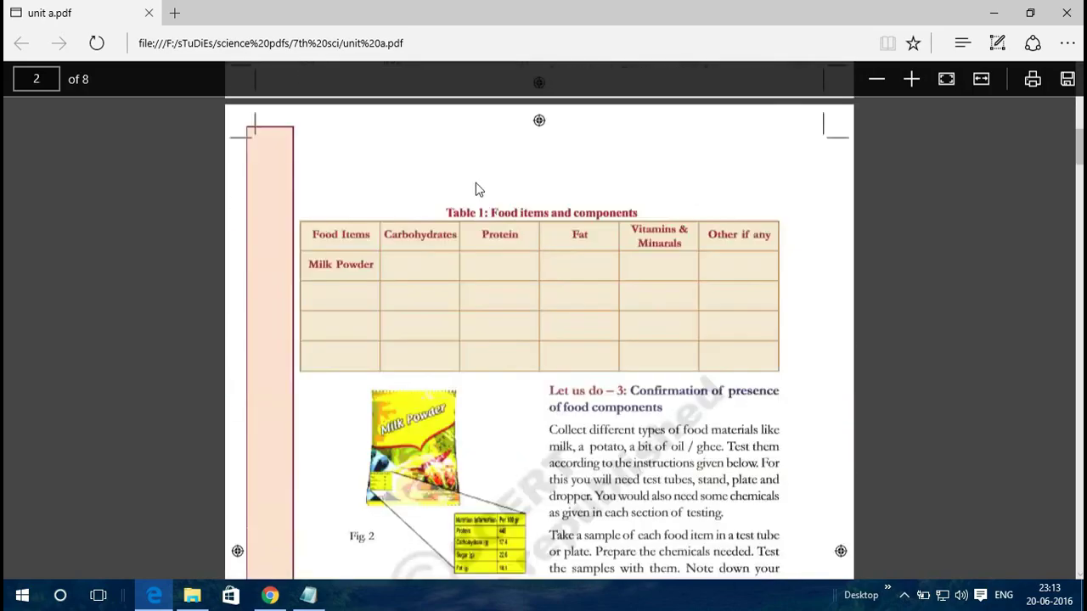
scroll(476, 183, "up", 15)
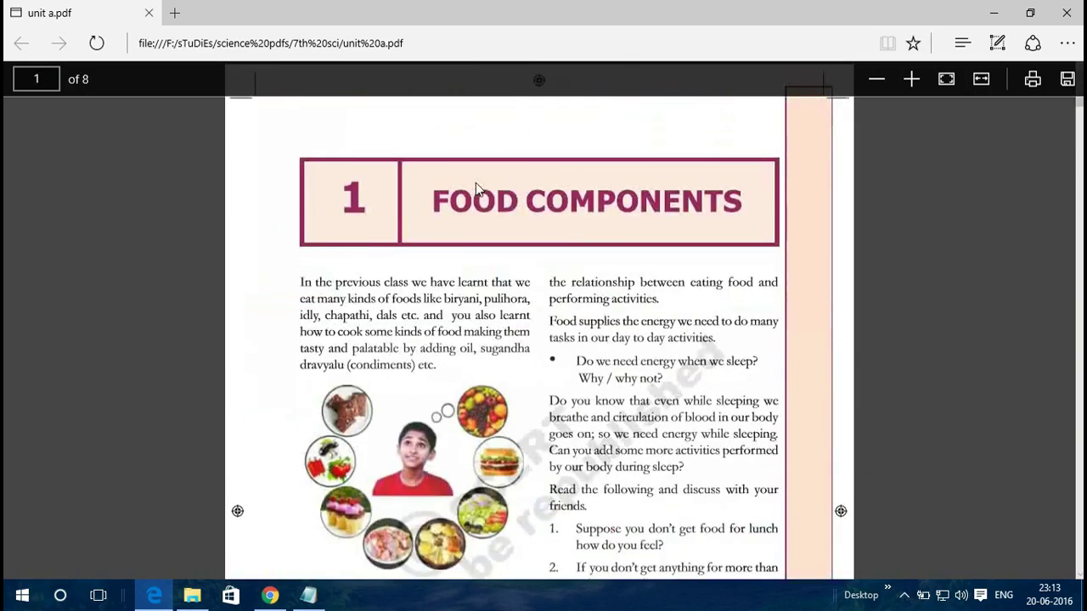
scroll(497, 245, "down", 15)
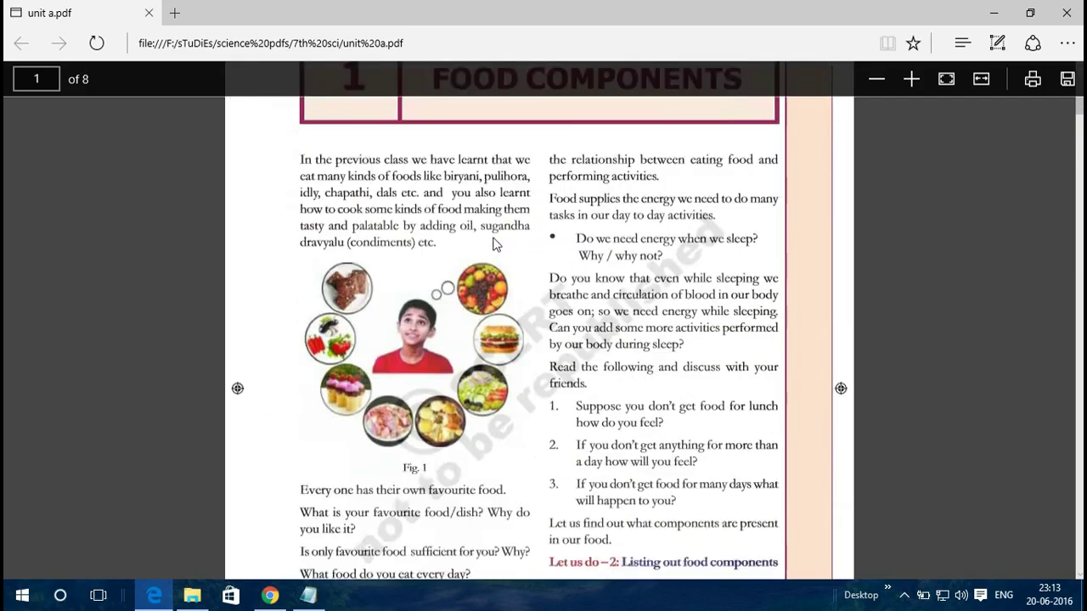
scroll(497, 245, "down", 20)
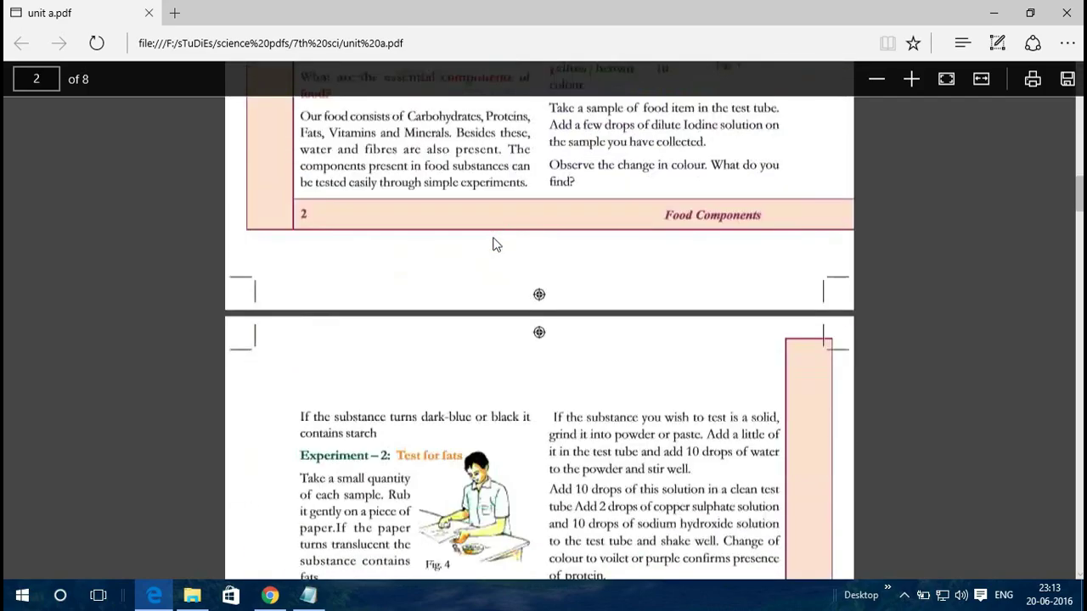
scroll(497, 245, "down", 5)
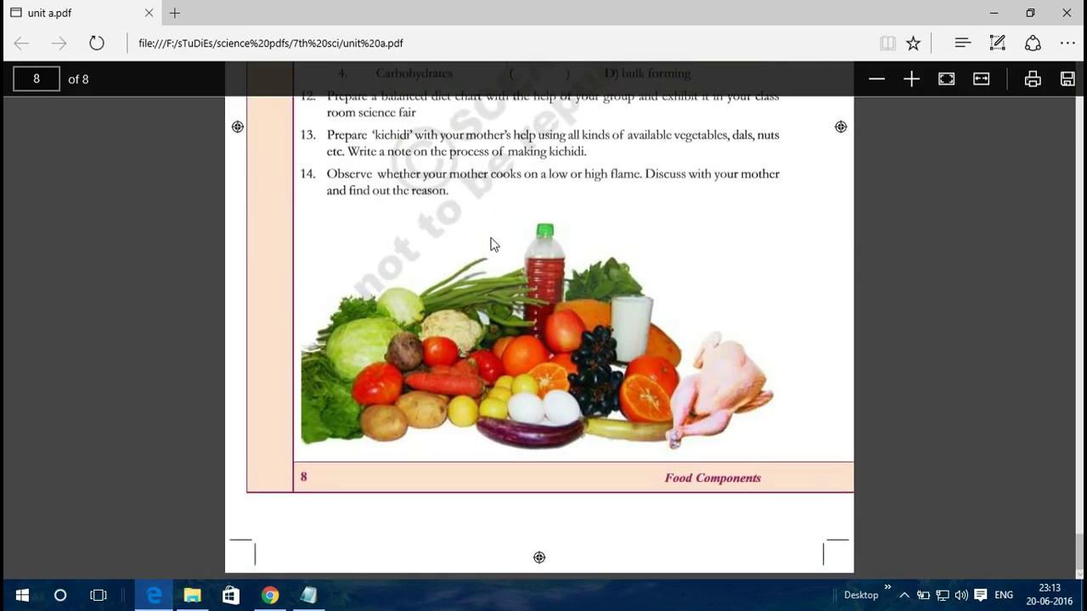
scroll(491, 245, "up", 15)
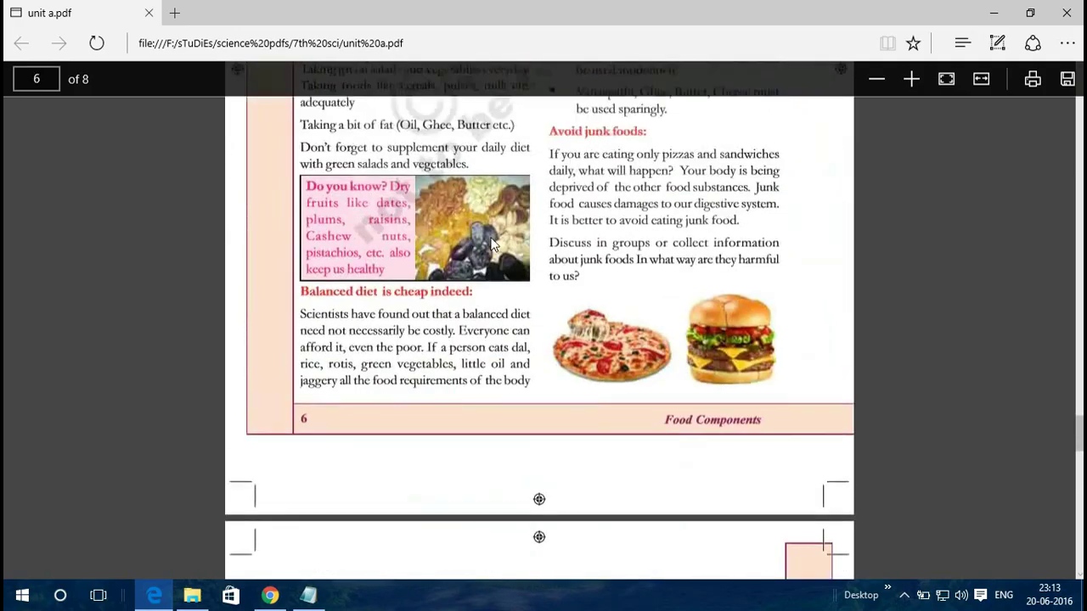
scroll(491, 245, "up", 15)
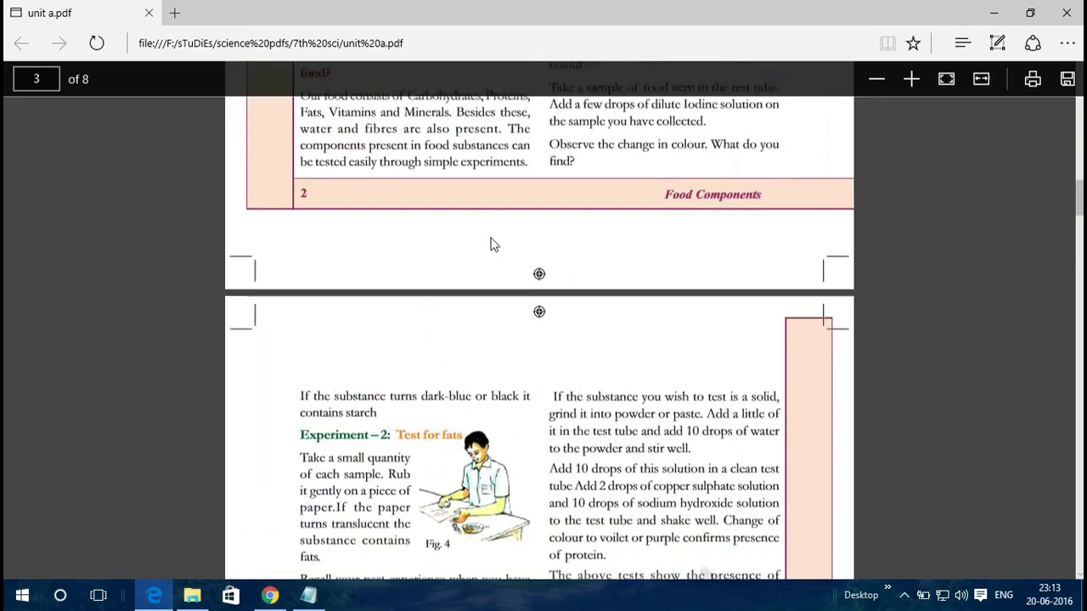
scroll(491, 245, "up", 8)
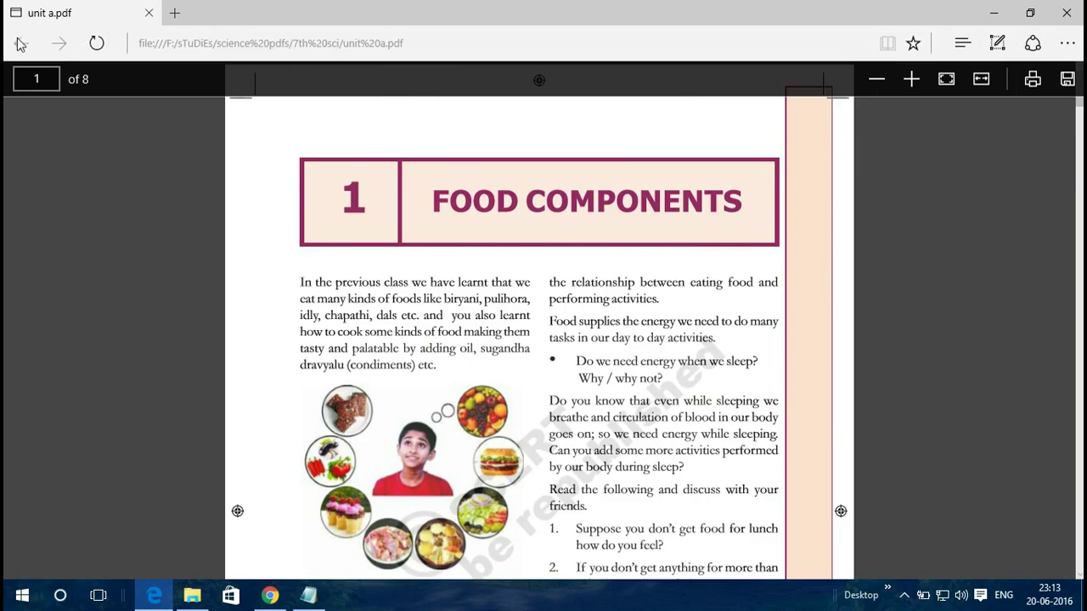
left_click(1067, 13)
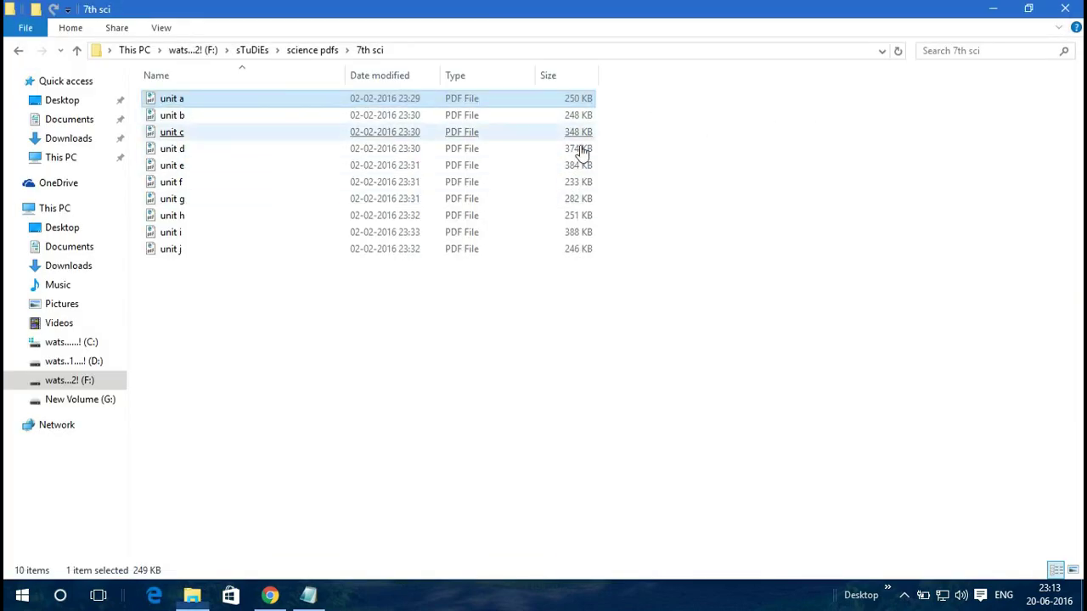
Step: Open the unit j PDF, examine its pages through to the end, and close both the PDF and the 7th sci folder window
double_click(444, 250)
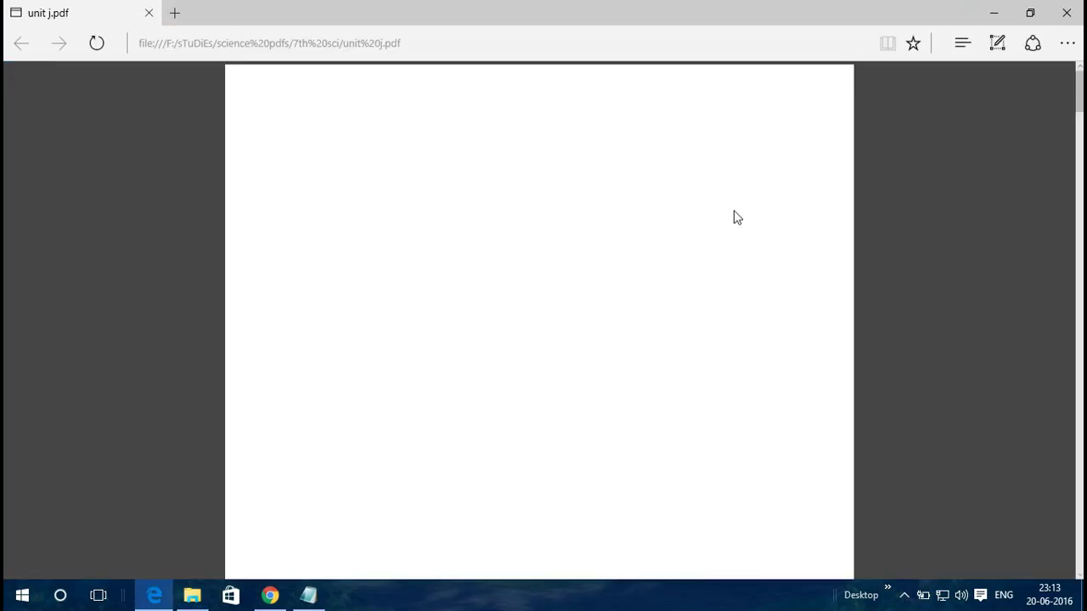
scroll(733, 211, "down", 3)
scroll(597, 219, "up", 3)
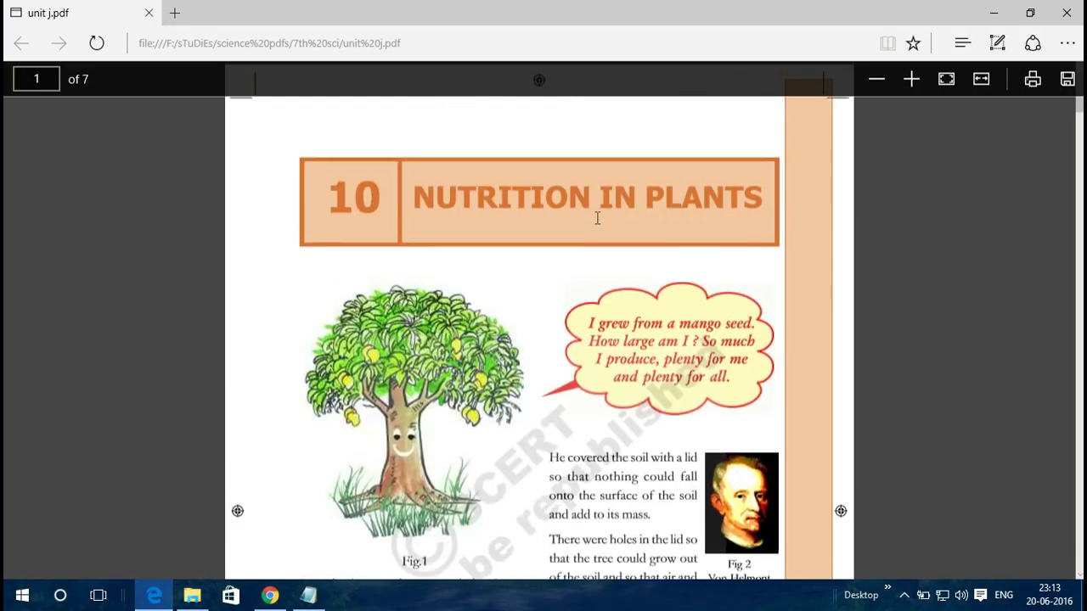
scroll(478, 257, "down", 20)
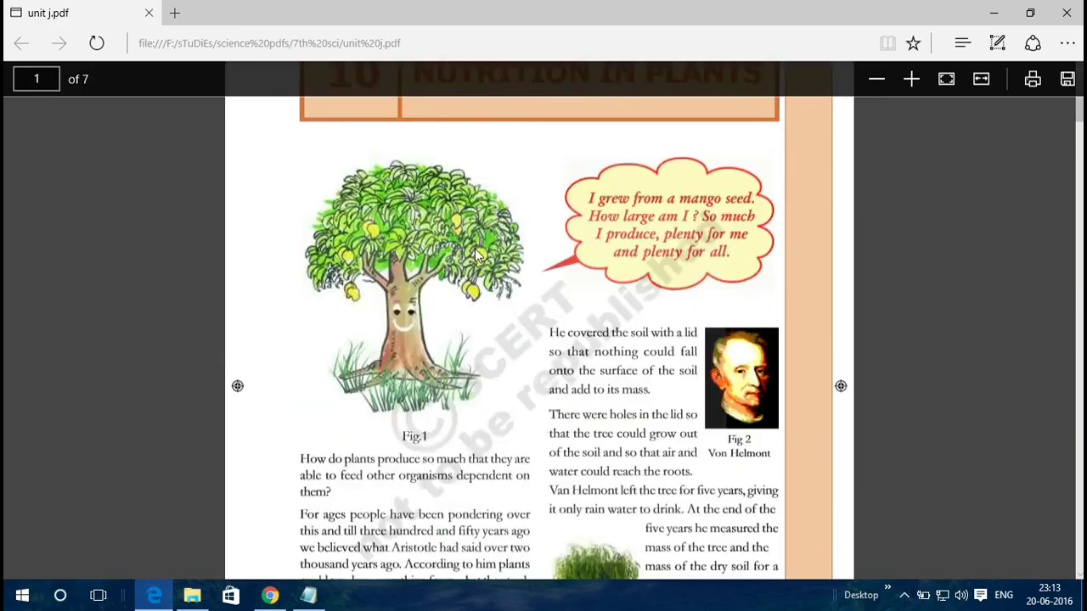
scroll(478, 257, "down", 15)
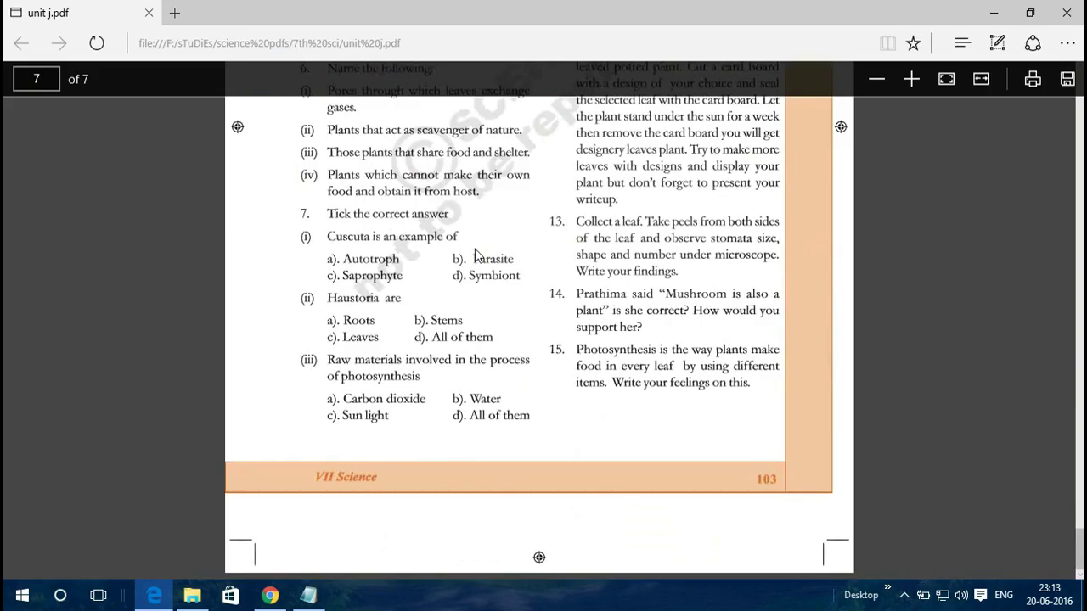
scroll(475, 249, "up", 15)
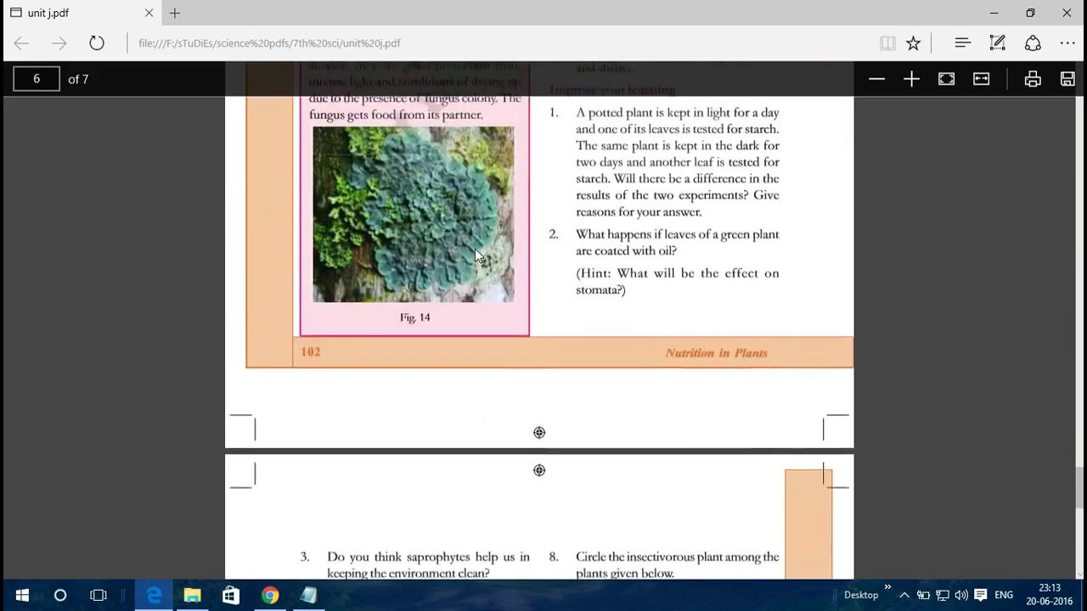
scroll(477, 255, "down", 15)
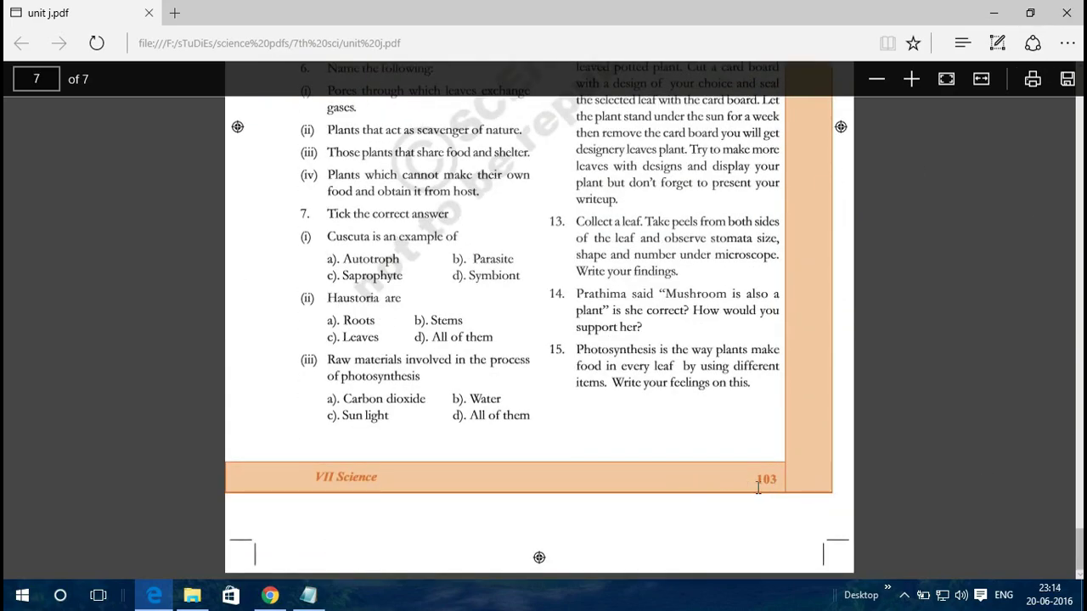
left_click(1067, 12)
left_click(1065, 8)
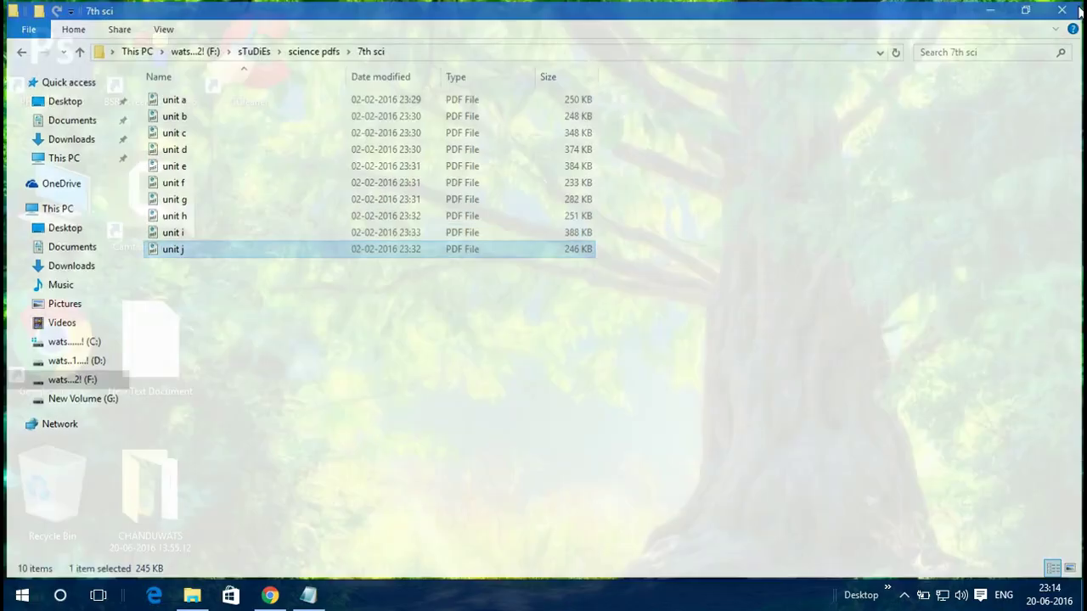
Step: Switch back to the Notepad notes and highlight the end of the TS SCERT line, followed by the whole "THAT'S IT YOU ARE DONE" line
left_click(306, 597)
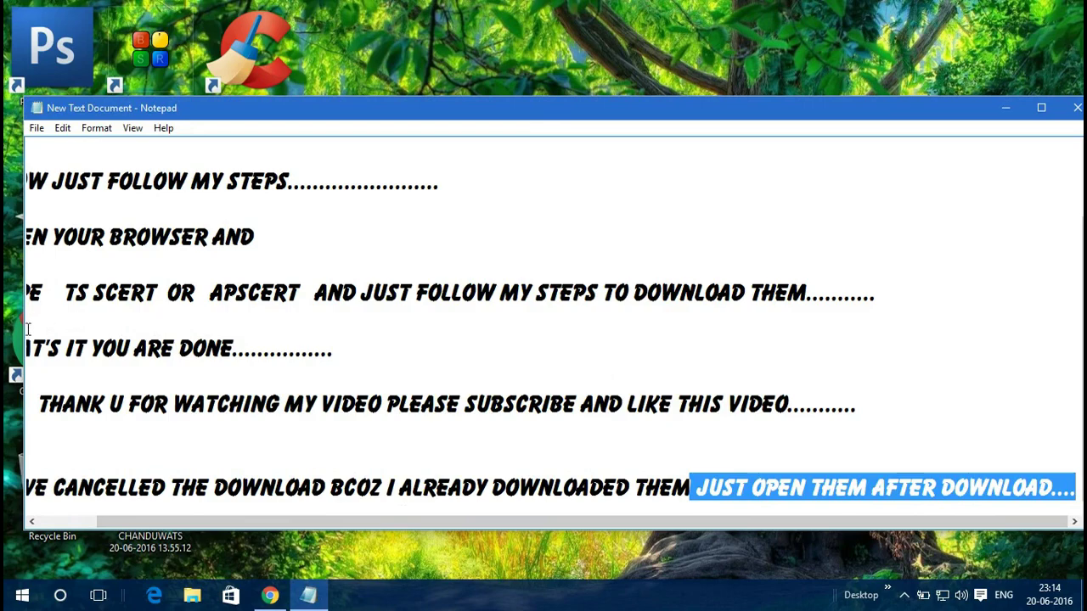
left_click(197, 323)
left_click(434, 308, "shift")
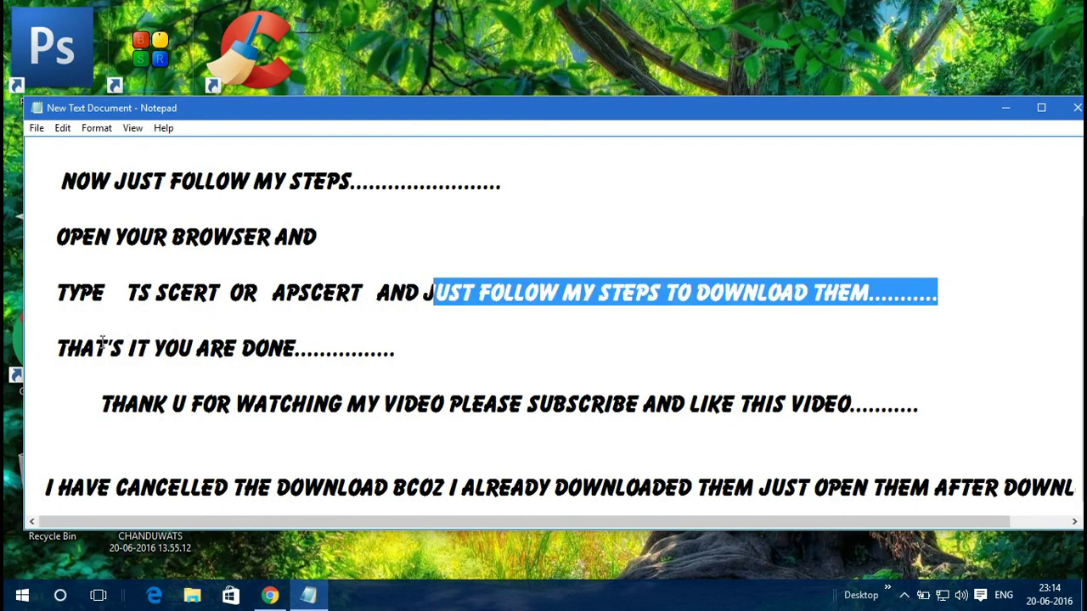
left_click(34, 342)
left_click_drag(54, 349, 274, 350)
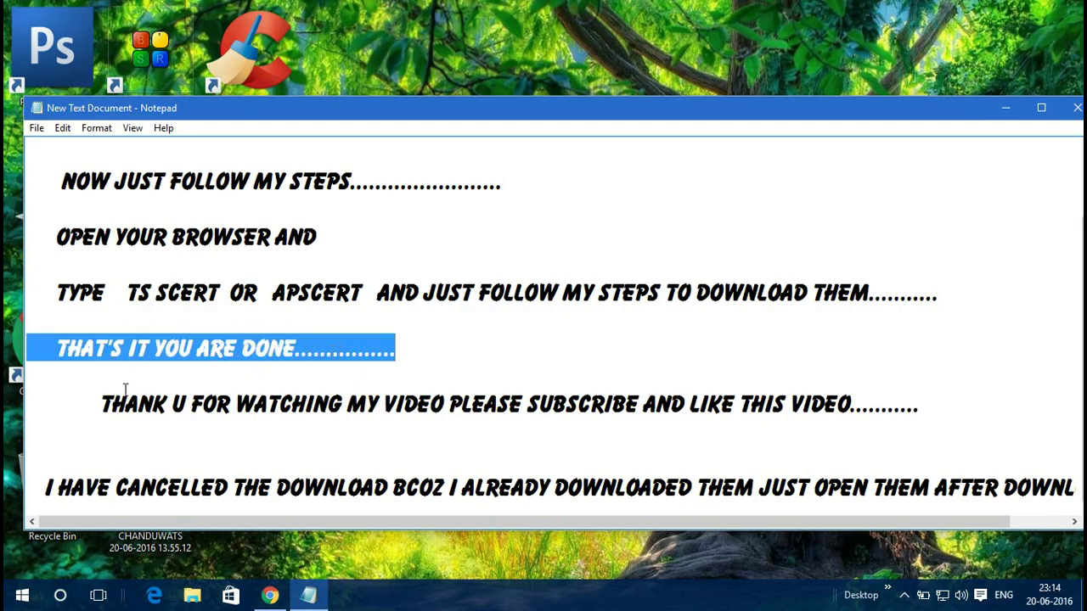
Step: Highlight the "THANK U FOR WATCHING MY VIDEO PLEASE SUBSCRIBE AND LIKE THIS VIDEO" line in two parts for reading, and close Notepad
left_click(77, 401)
left_click_drag(80, 398, 465, 408)
left_click_drag(451, 405, 927, 397)
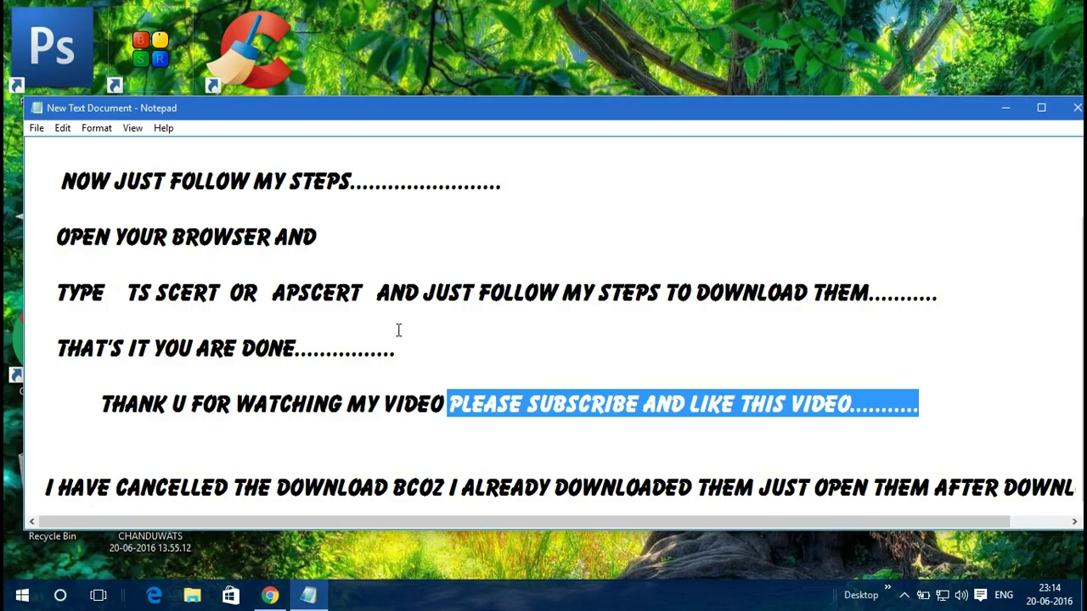
left_click(1072, 110)
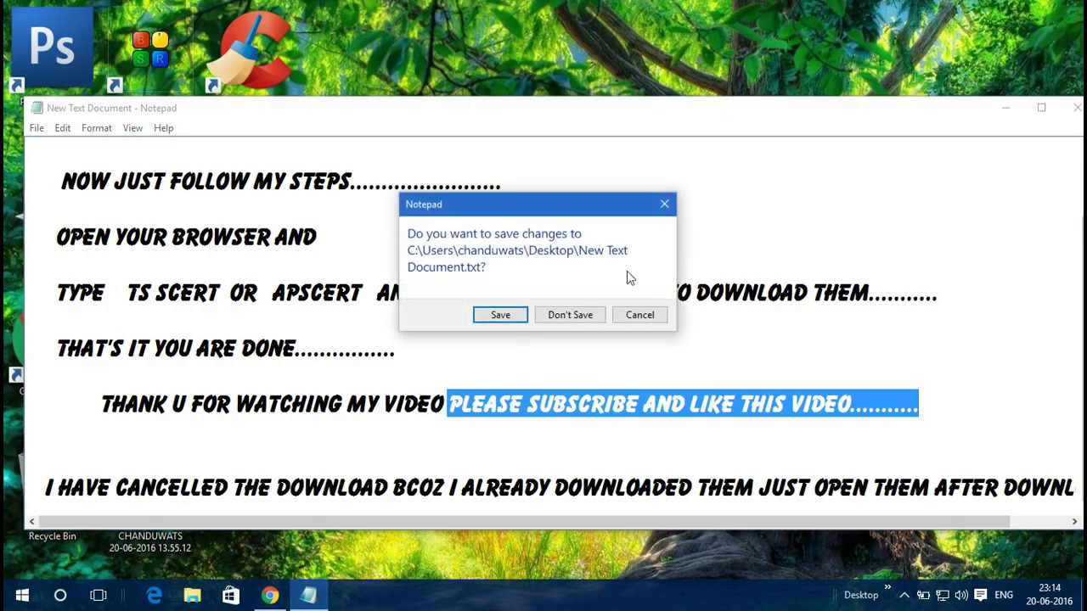